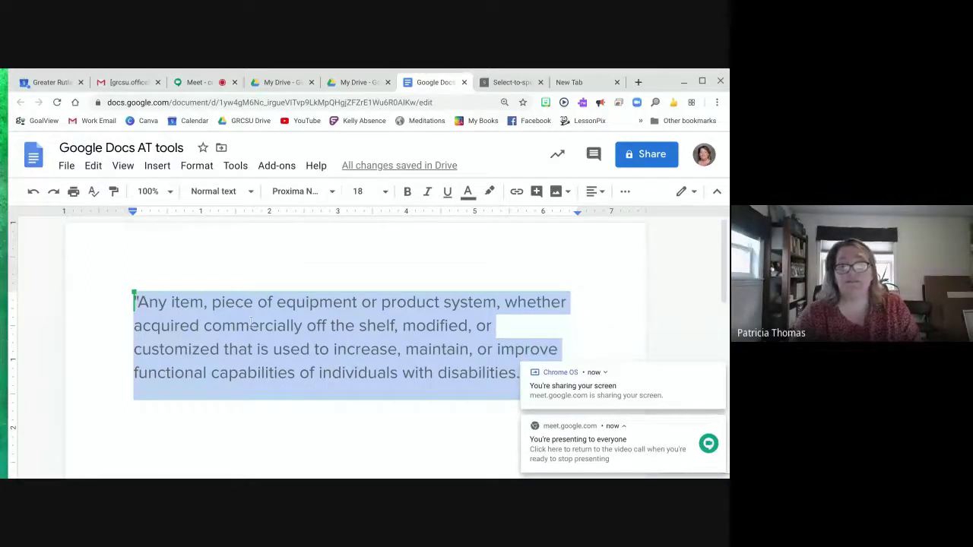
Dismiss the sharing notification and add blank lines after 'disabilities.' below the quoted definition
click(403, 372)
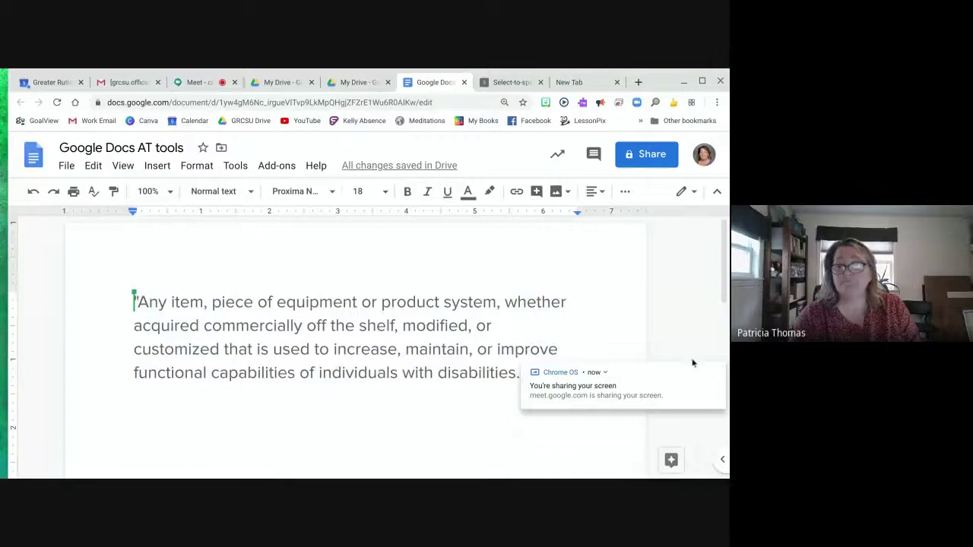
click(718, 372)
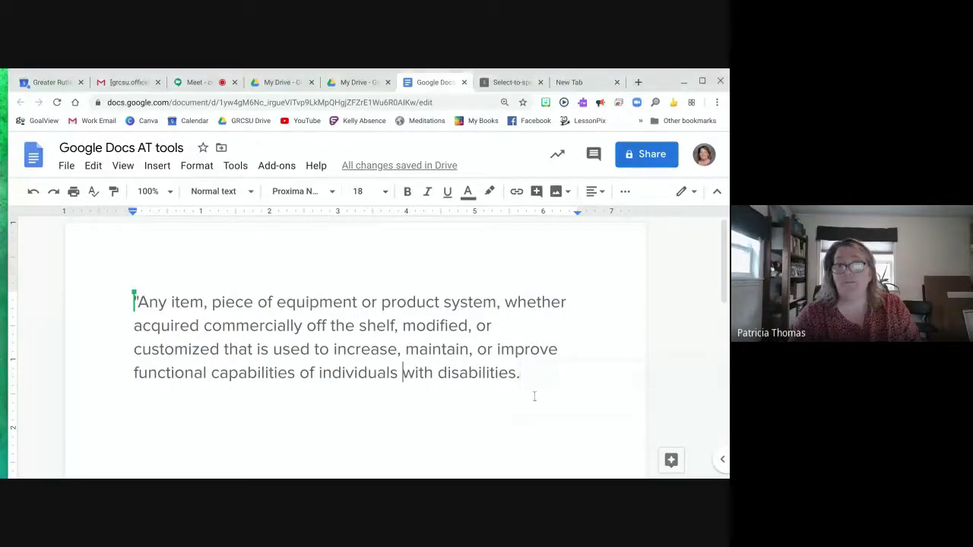
click(529, 376)
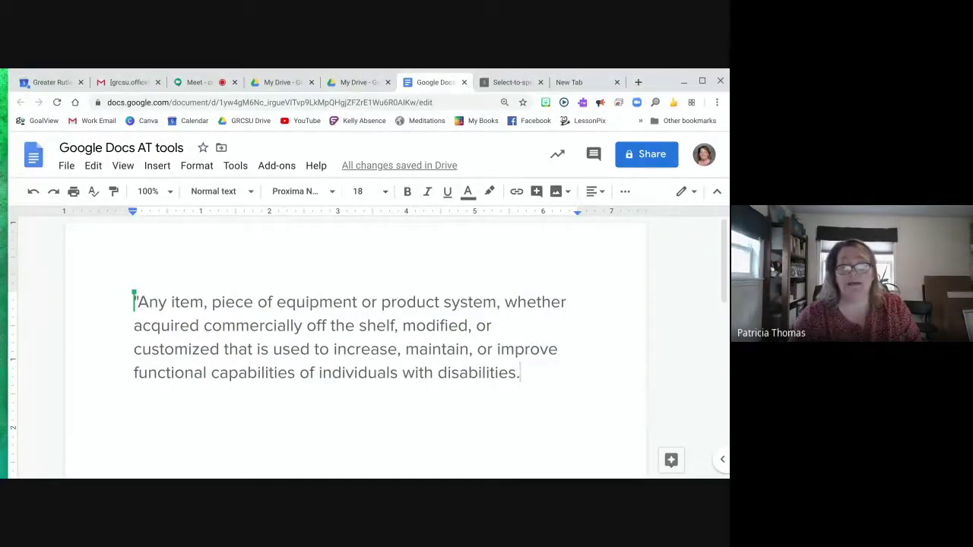
key(Return)
key(Return)
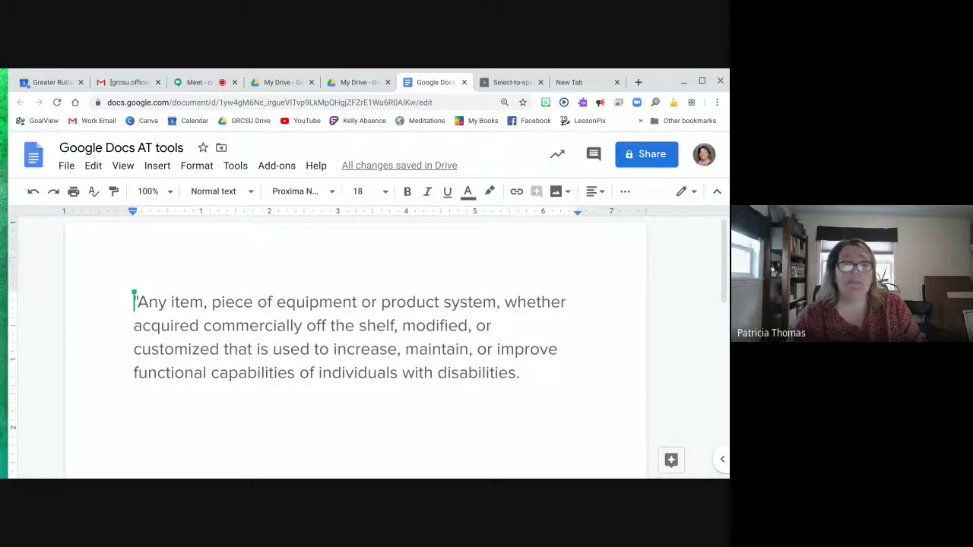
Turn on voice typing from the Tools menu, with English (US) as the dictation language
click(236, 166)
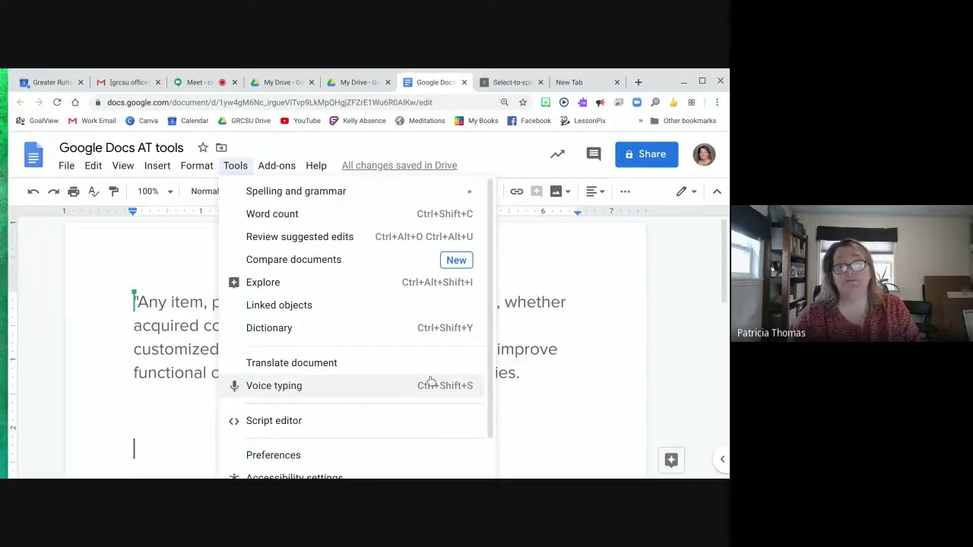
click(291, 388)
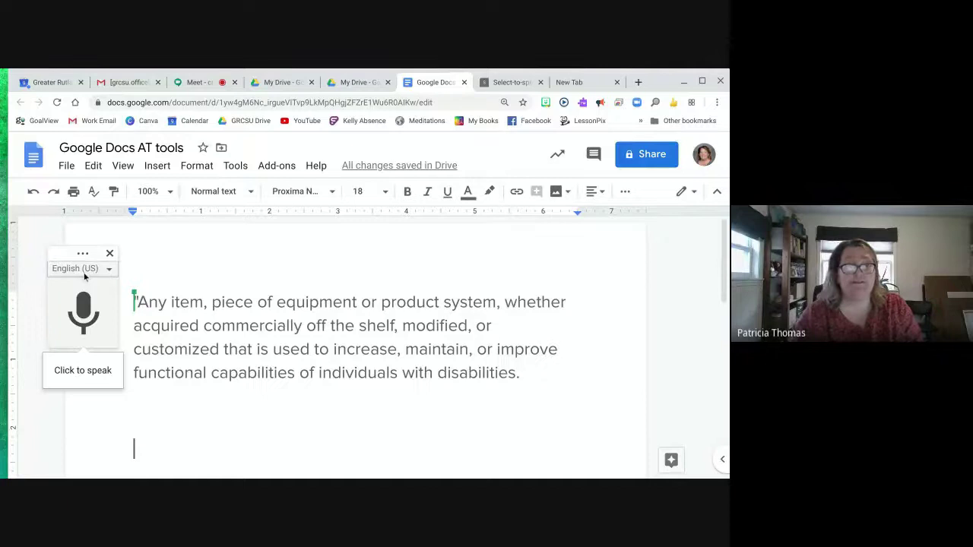
scroll(173, 304, down, 1)
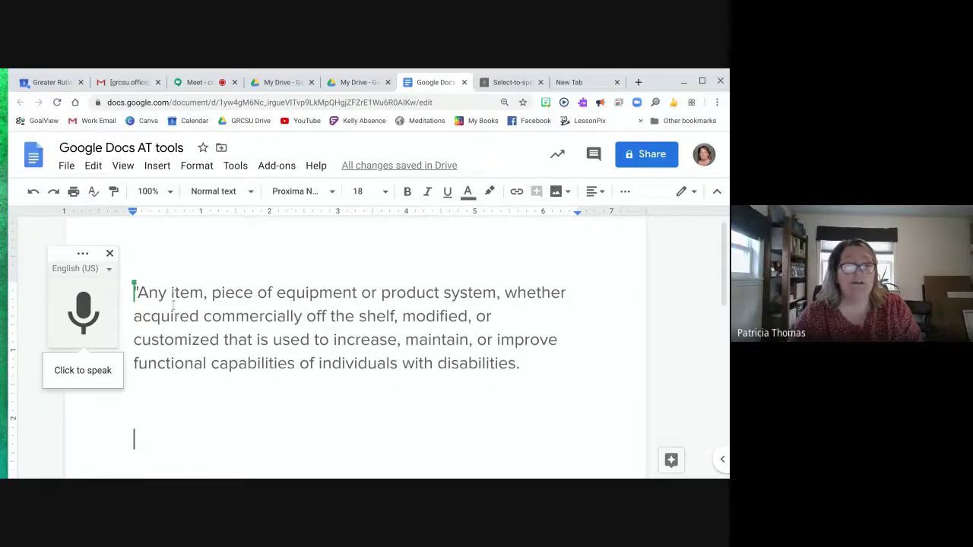
scroll(168, 302, down, 1)
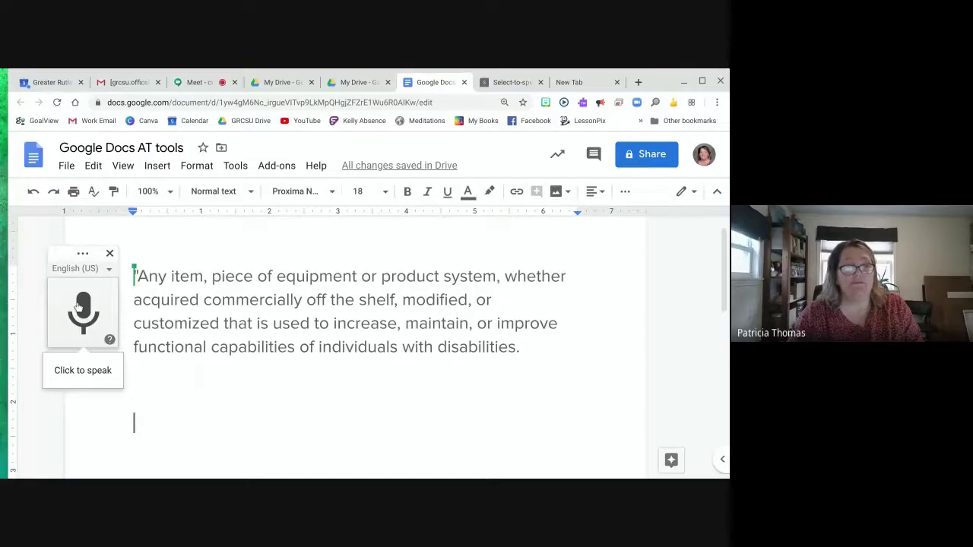
Dictate the assistive-technology definition aloud into the blank lines below the quote
click(78, 307)
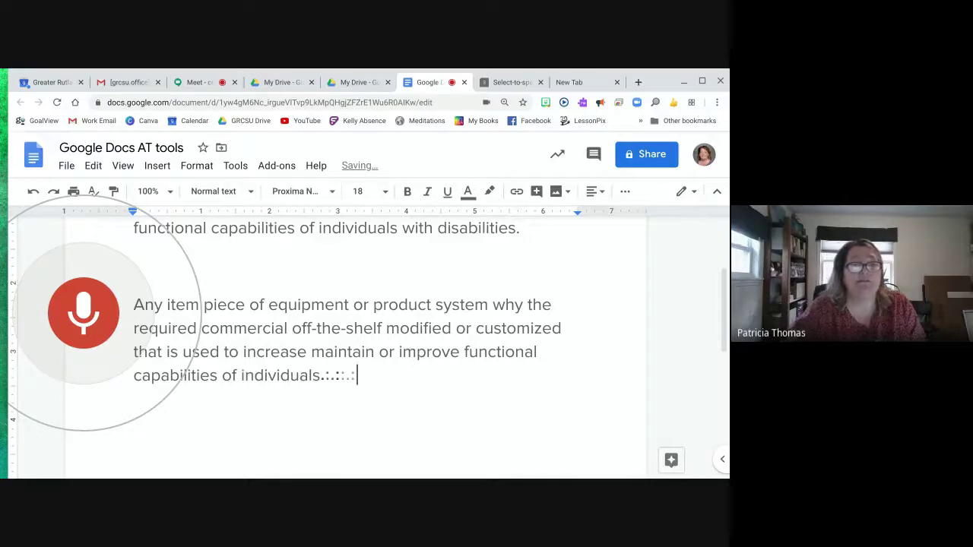
click(79, 305)
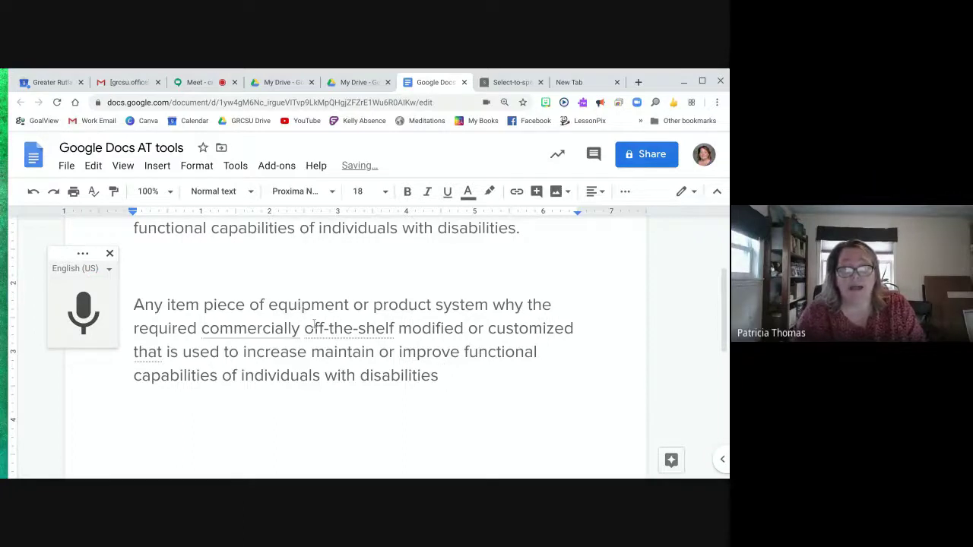
scroll(310, 332, up, 2)
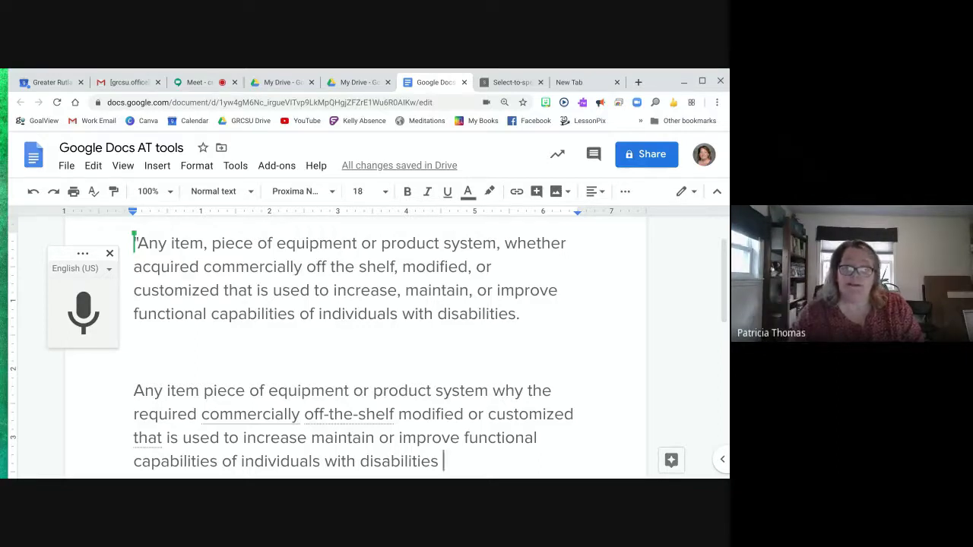
scroll(365, 342, down, 1)
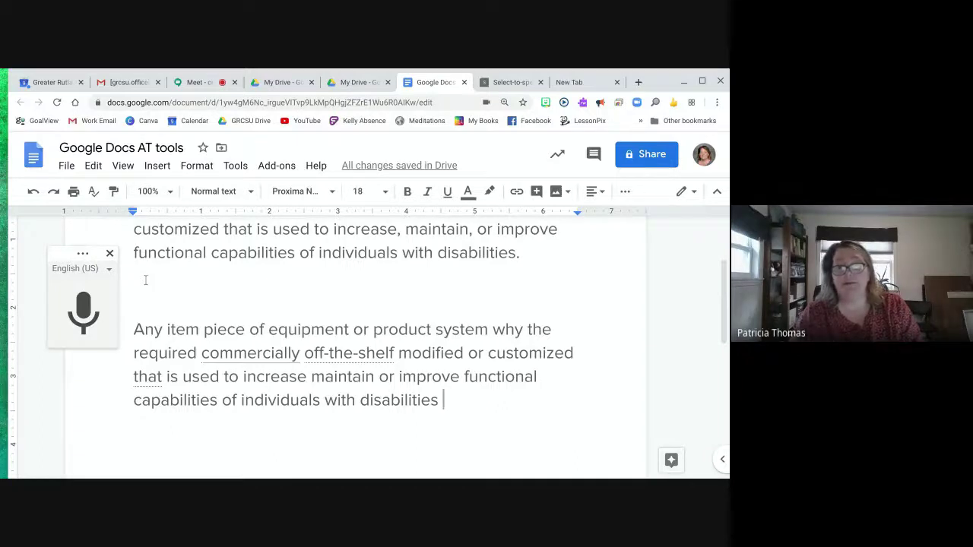
Close the voice typing panel and select the dictated paragraph
click(110, 254)
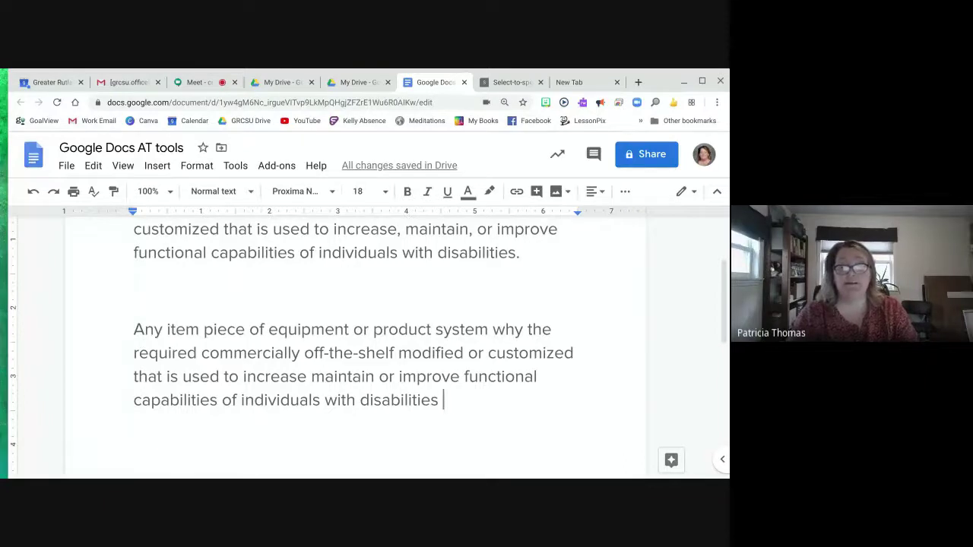
drag(441, 401, 134, 330)
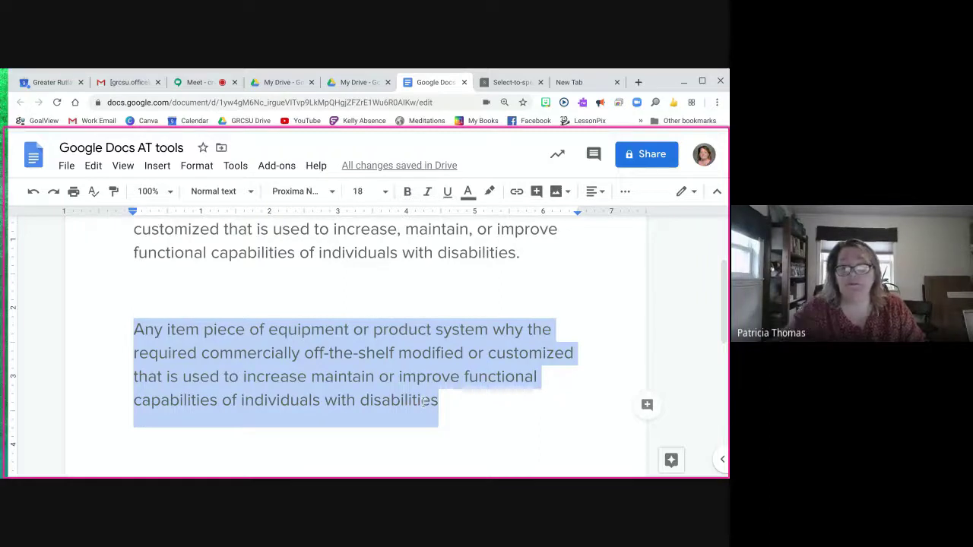
Have Select-to-speak read the dictated paragraph aloud, then select the misheard 'why the'
key(alt+shift+s)
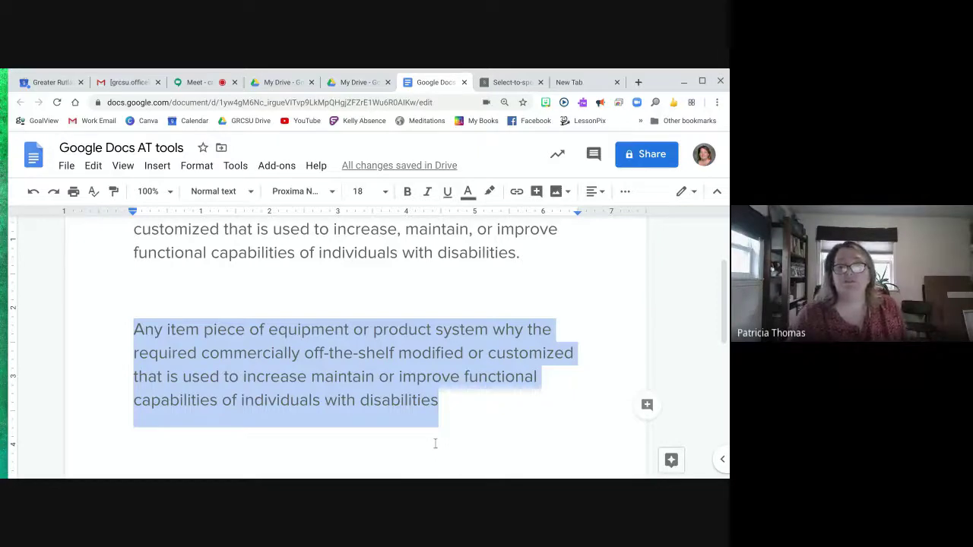
scroll(436, 446, up, 1)
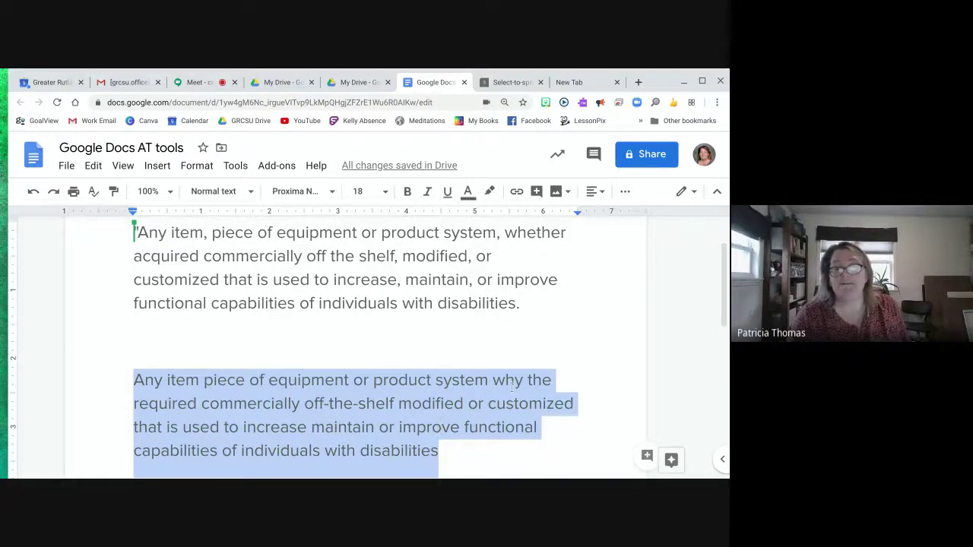
click(551, 382)
drag(551, 383, 494, 381)
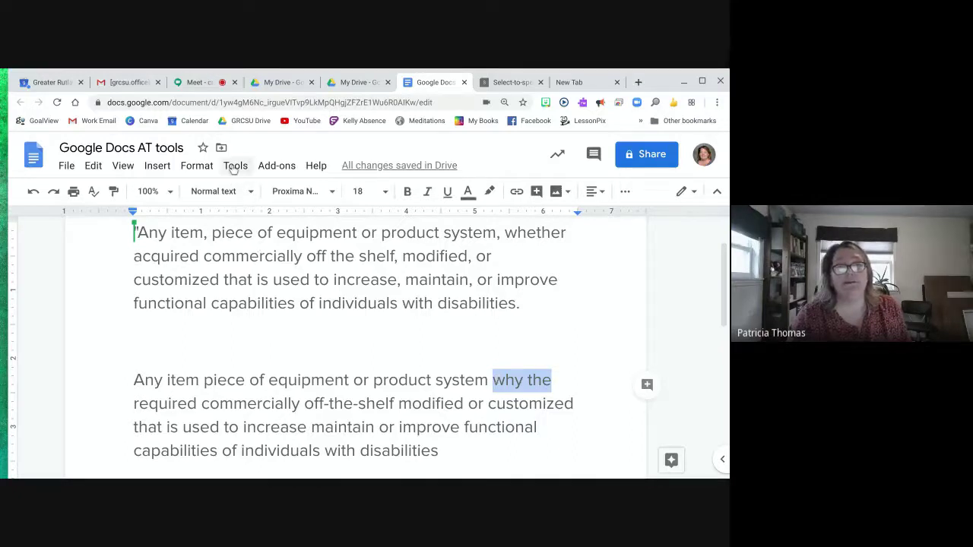
Re-enable voice typing and dictate 'Weather' over the selected 'why the'
click(235, 166)
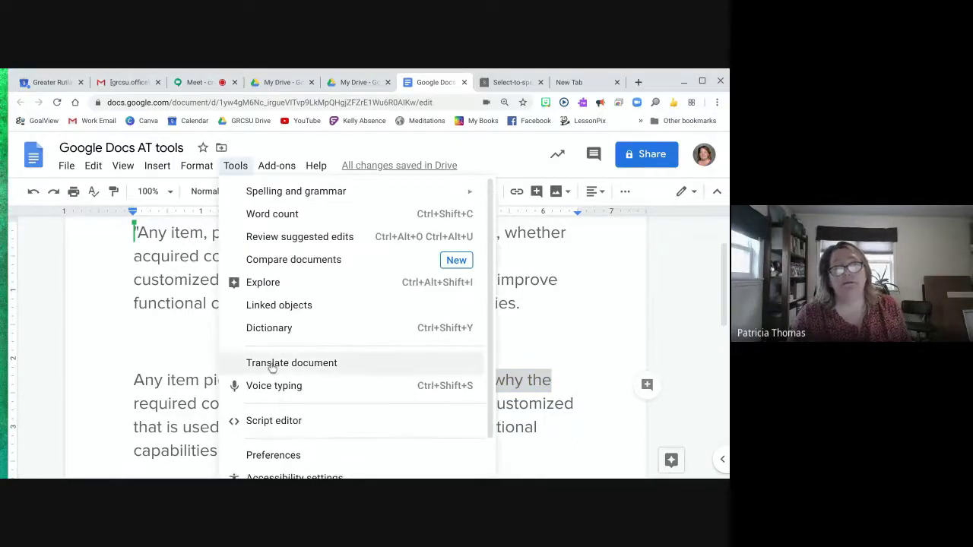
click(272, 387)
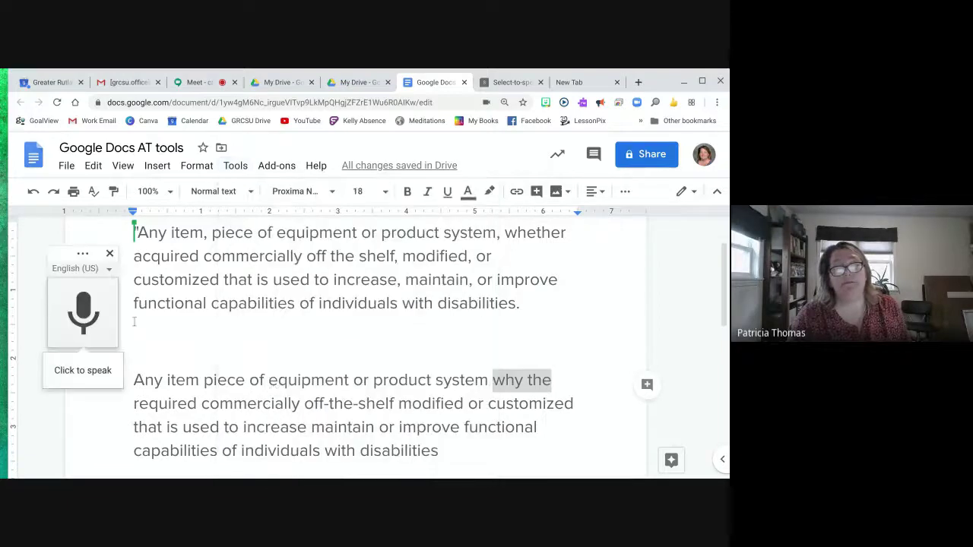
click(79, 307)
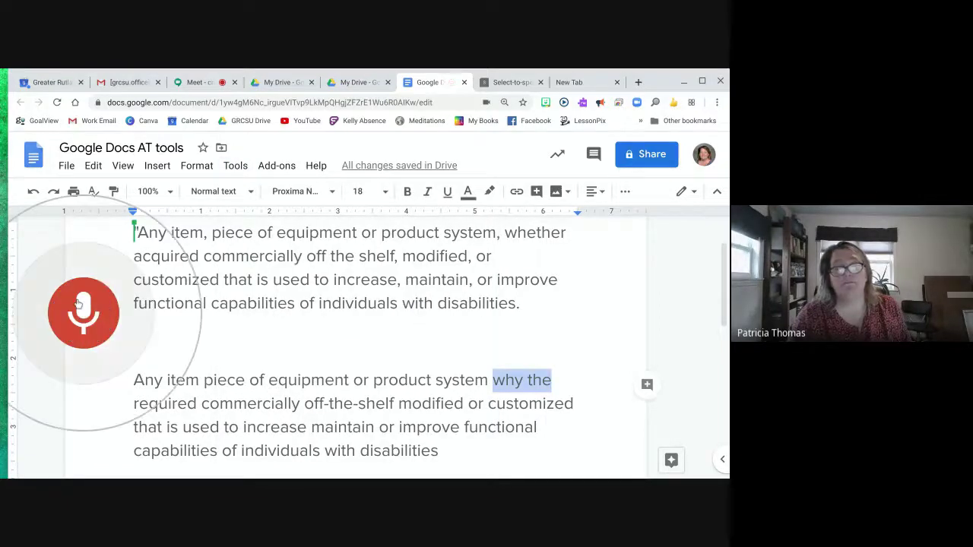
click(79, 307)
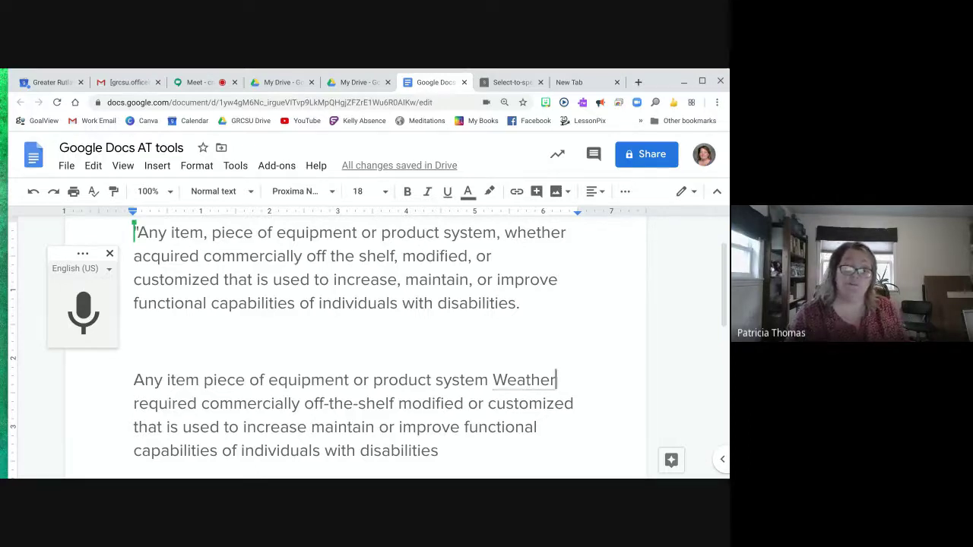
Replace 'Weather' with the suggested 'Whether', then change its capital W to lowercase
right_click(527, 382)
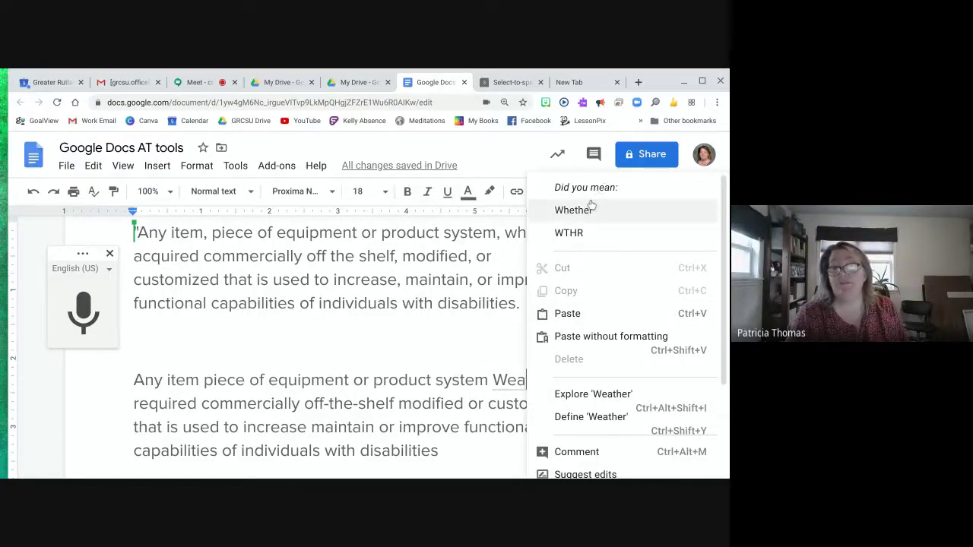
click(574, 211)
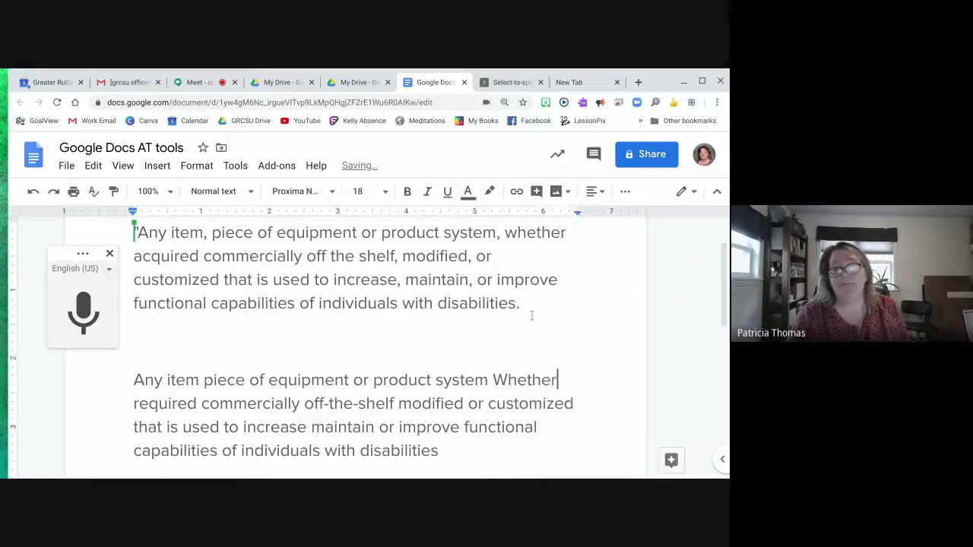
click(508, 380)
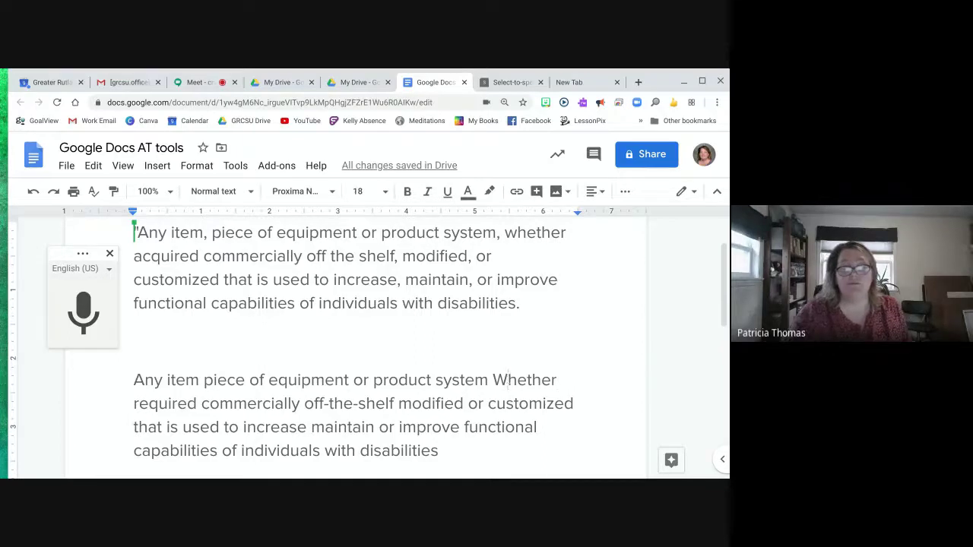
key(BackSpace)
text(w)
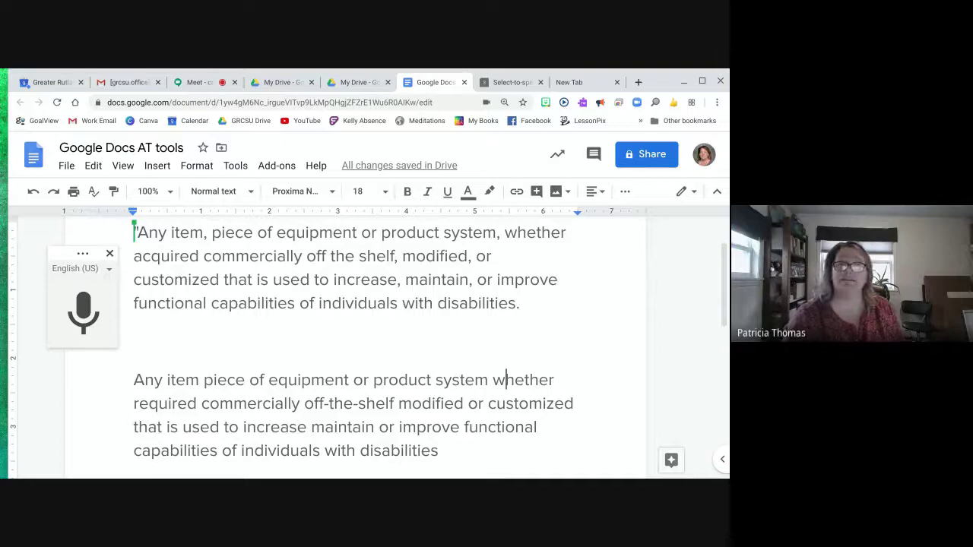
Return to the Google Meet call and reveal the Stop presenting option
click(209, 80)
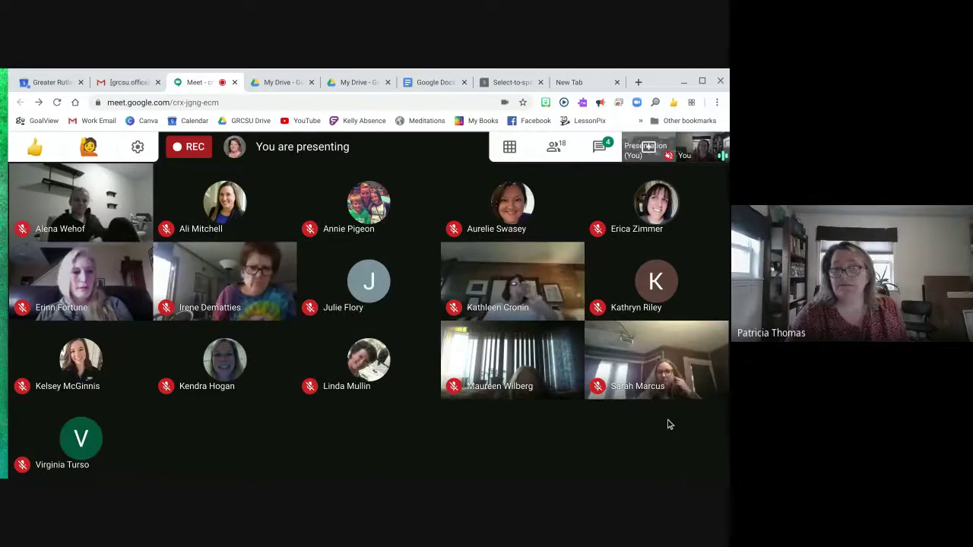
mouse_move(657, 460)
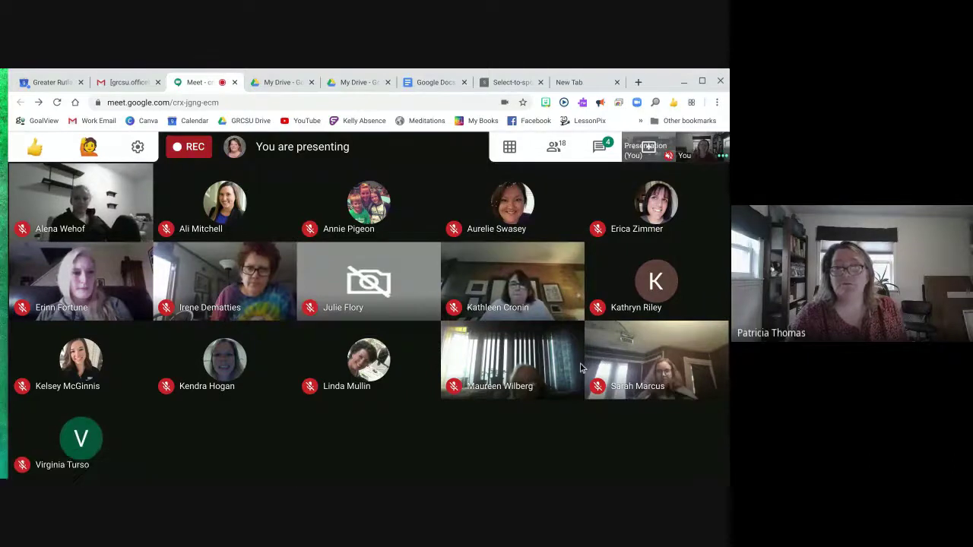
mouse_move(607, 459)
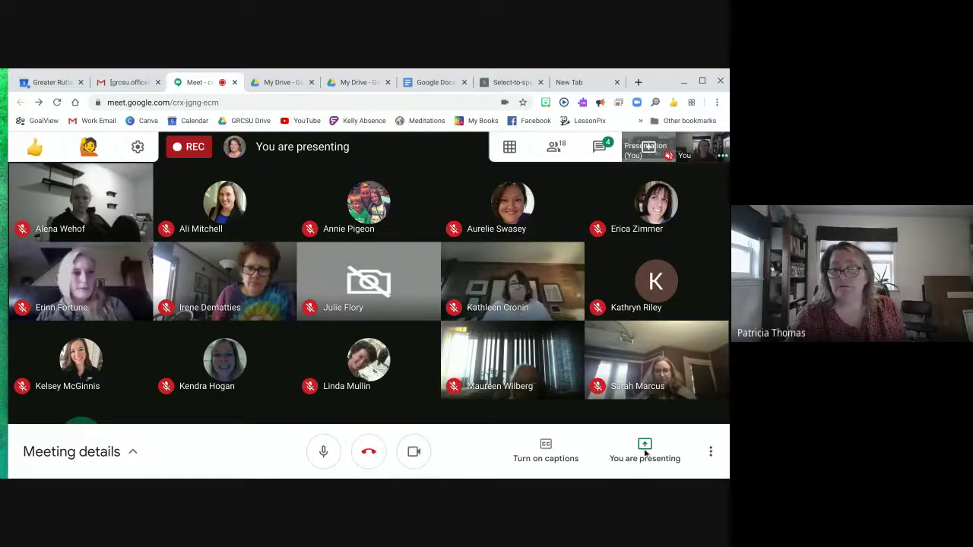
click(645, 447)
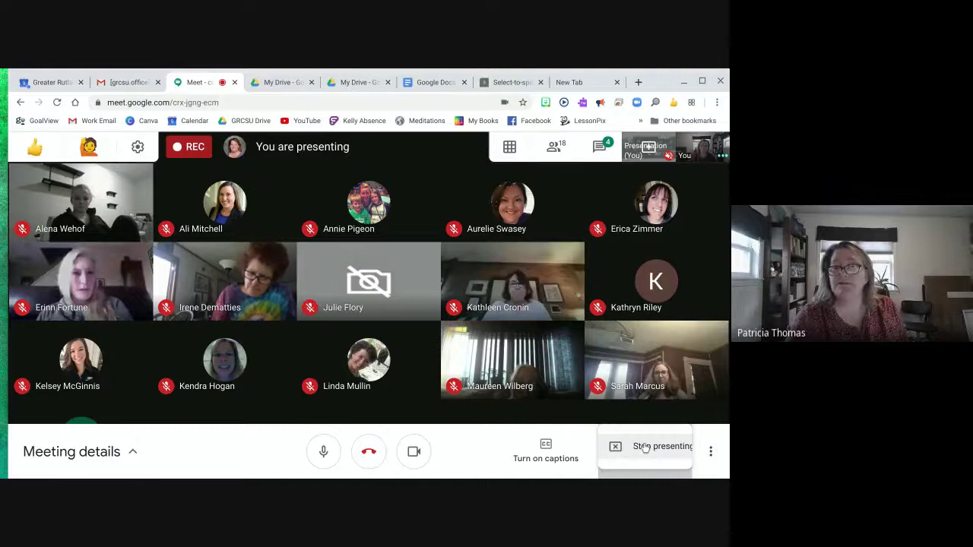